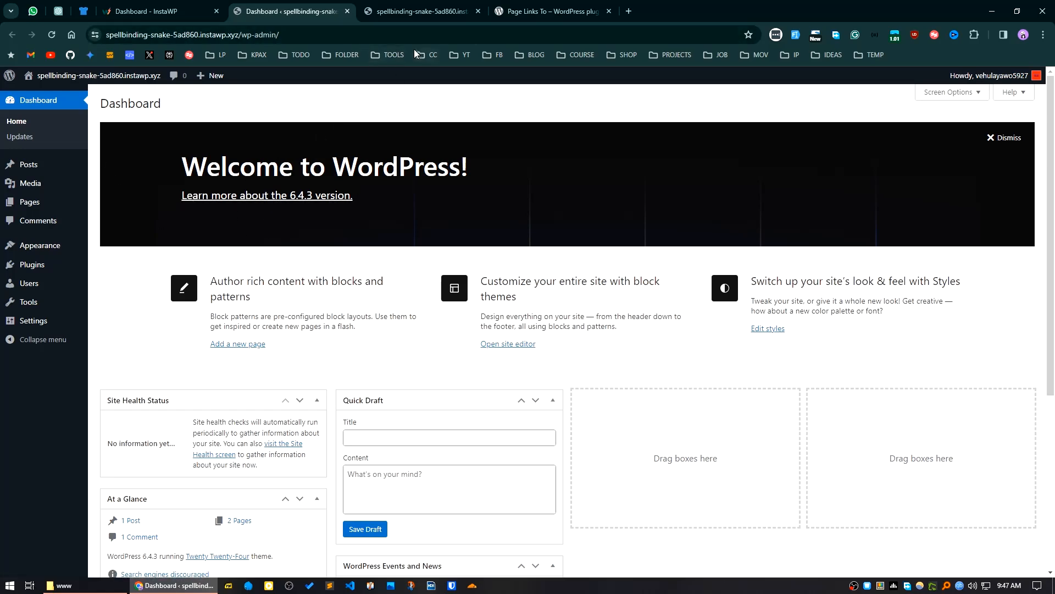
Open the Reading settings and examine the page choices offered for the static homepage and the posts page.
left_click(419, 7)
left_click(291, 11)
mouse_move(25, 321)
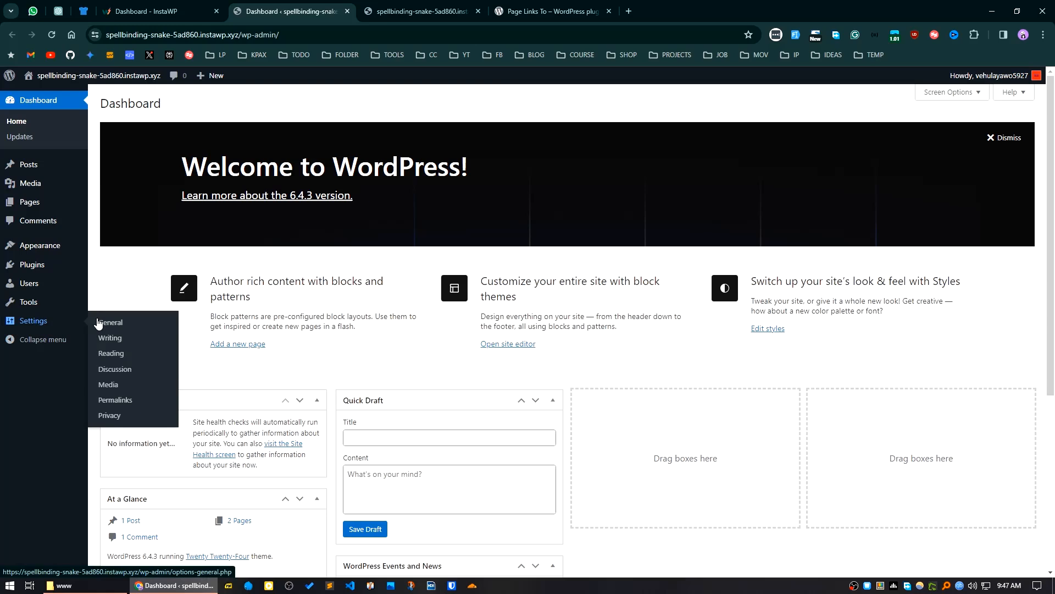
left_click(111, 354)
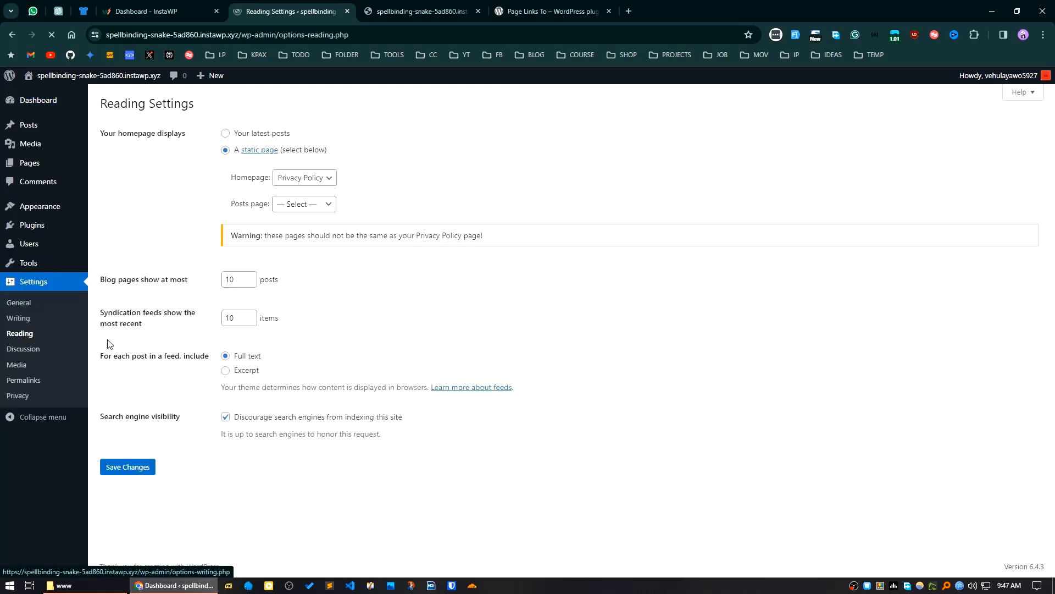
left_click(299, 178)
left_click(300, 179)
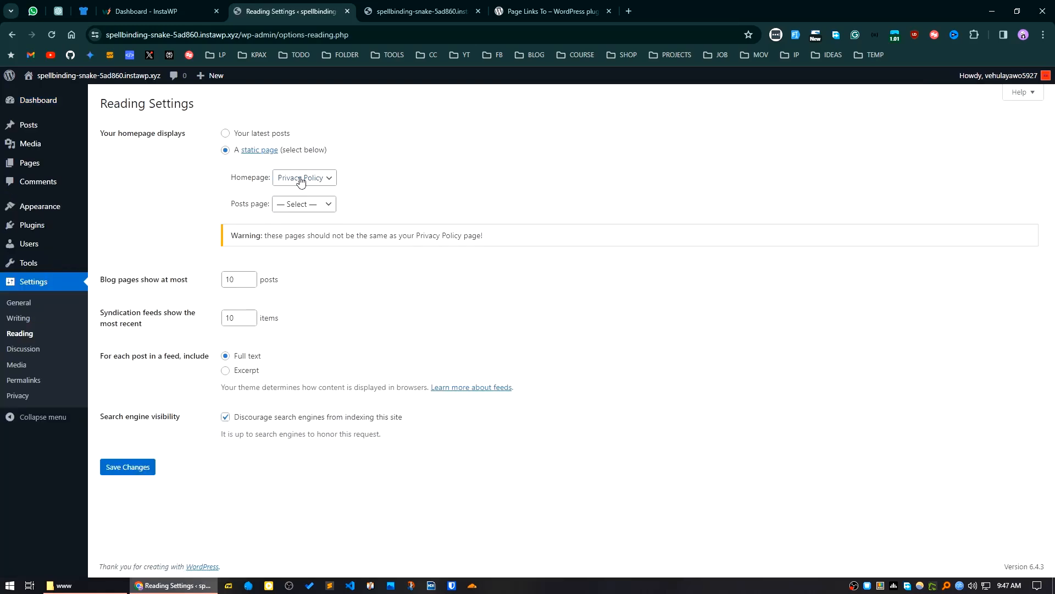
left_click(301, 178)
left_click(301, 179)
left_click(318, 206)
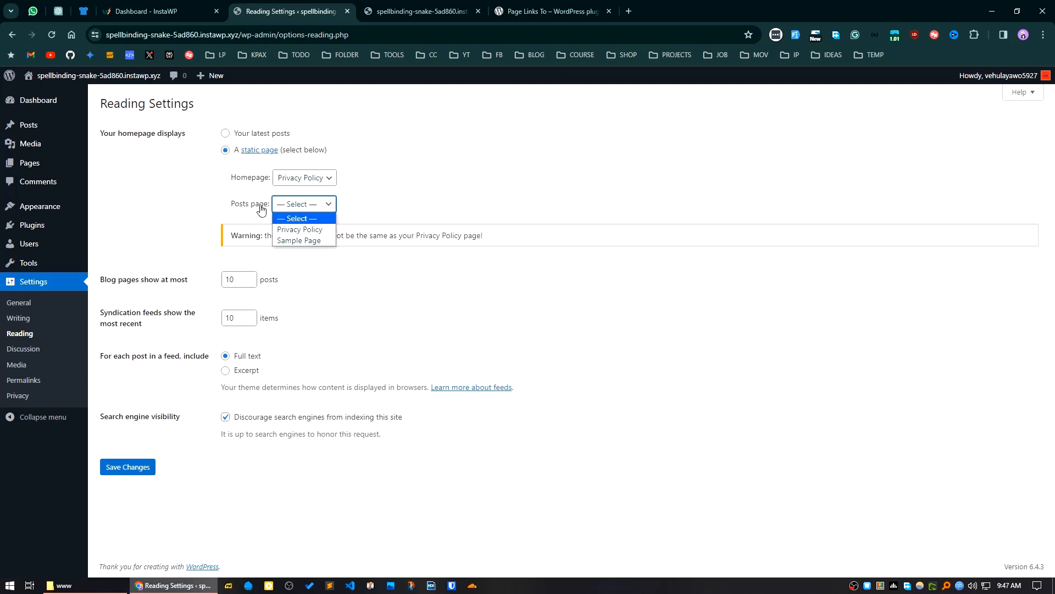
left_click(422, 197)
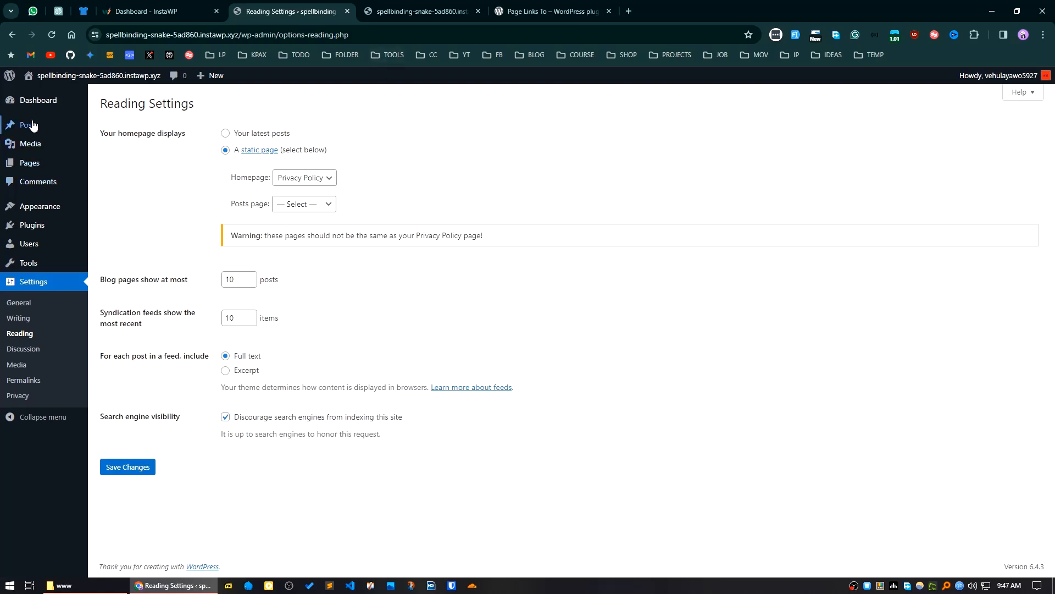
Open the list of all posts to look at the existing posts.
mouse_move(31, 126)
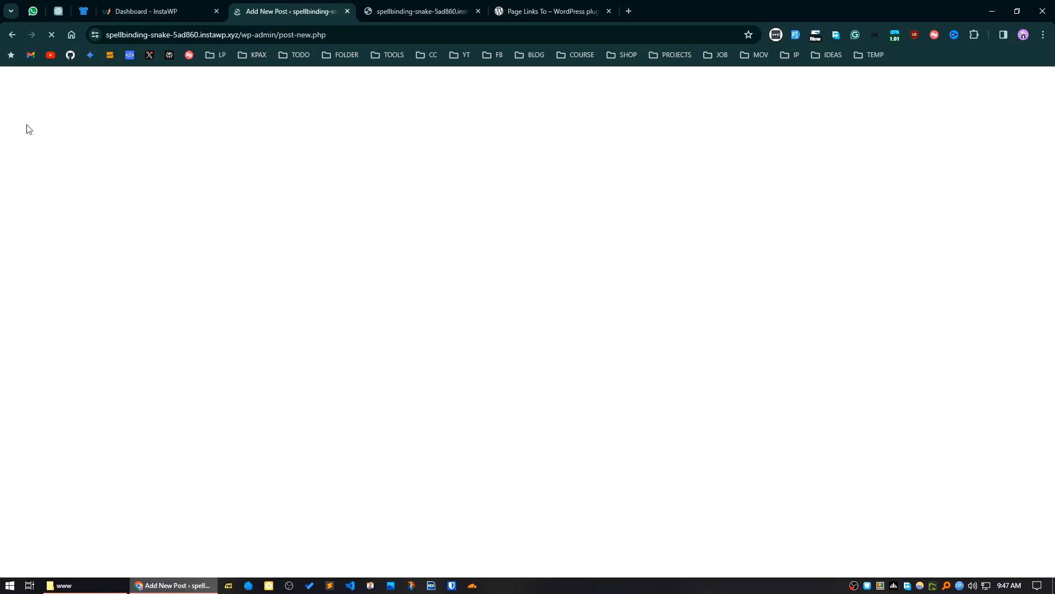
left_click(12, 34)
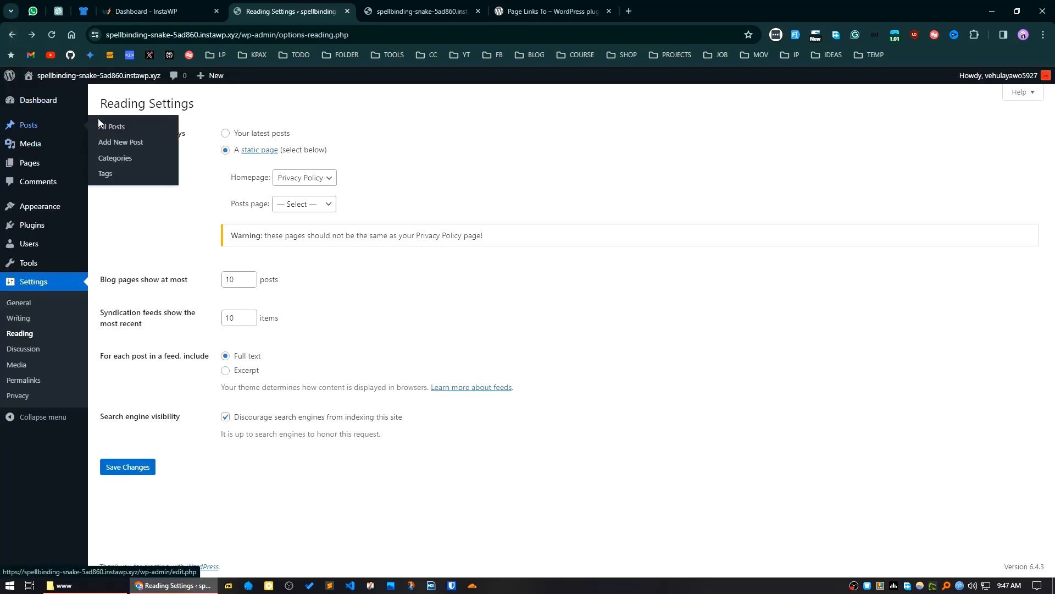
left_click(110, 126)
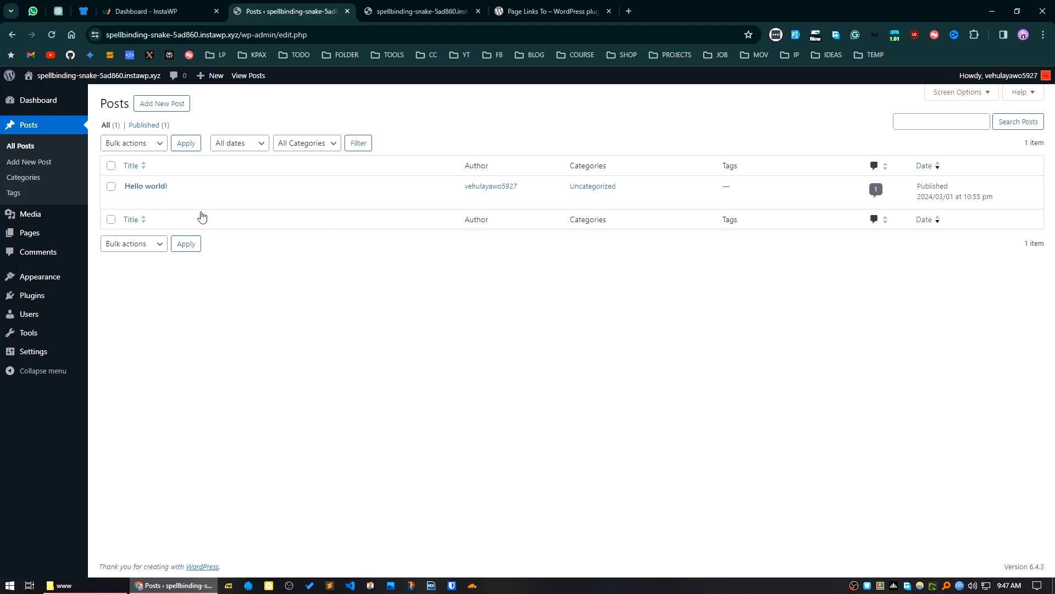
mouse_move(209, 201)
Search the plugin directory for "page links to", install the Page Links To plugin and activate it.
mouse_move(36, 297)
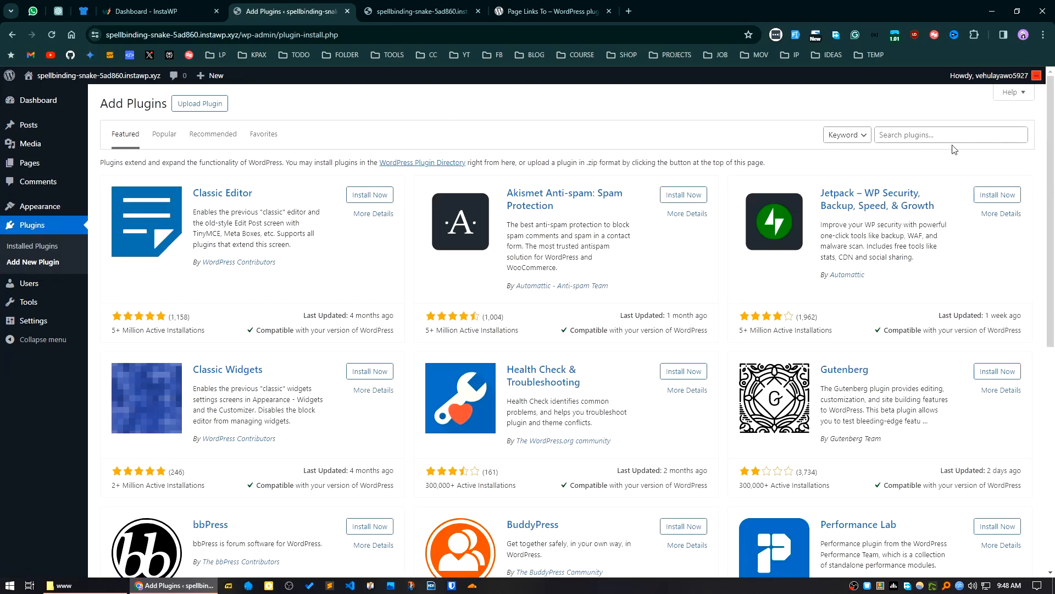
left_click(950, 139)
type("page links to")
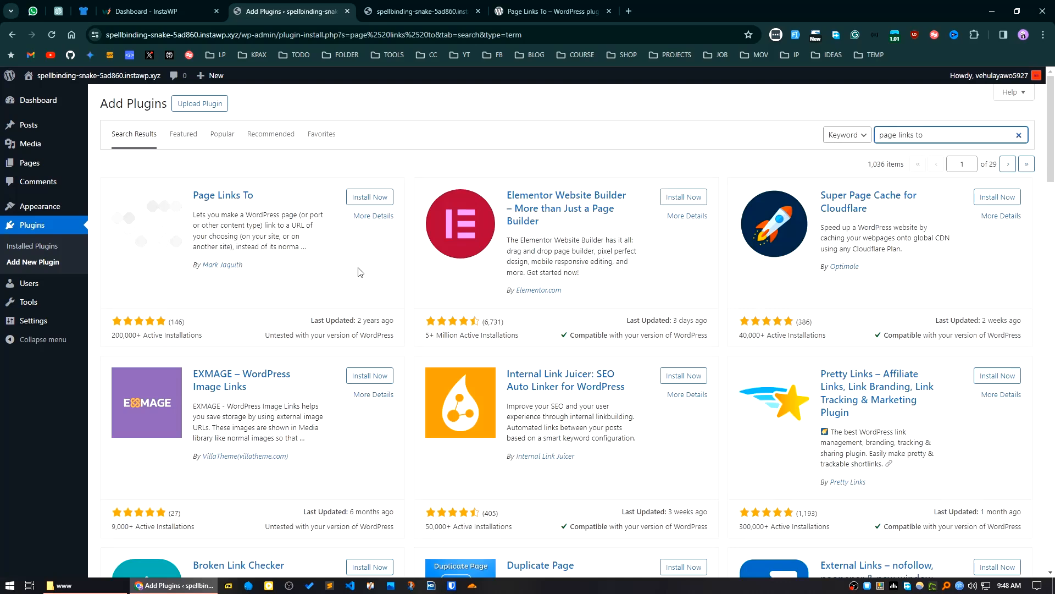
left_click(370, 199)
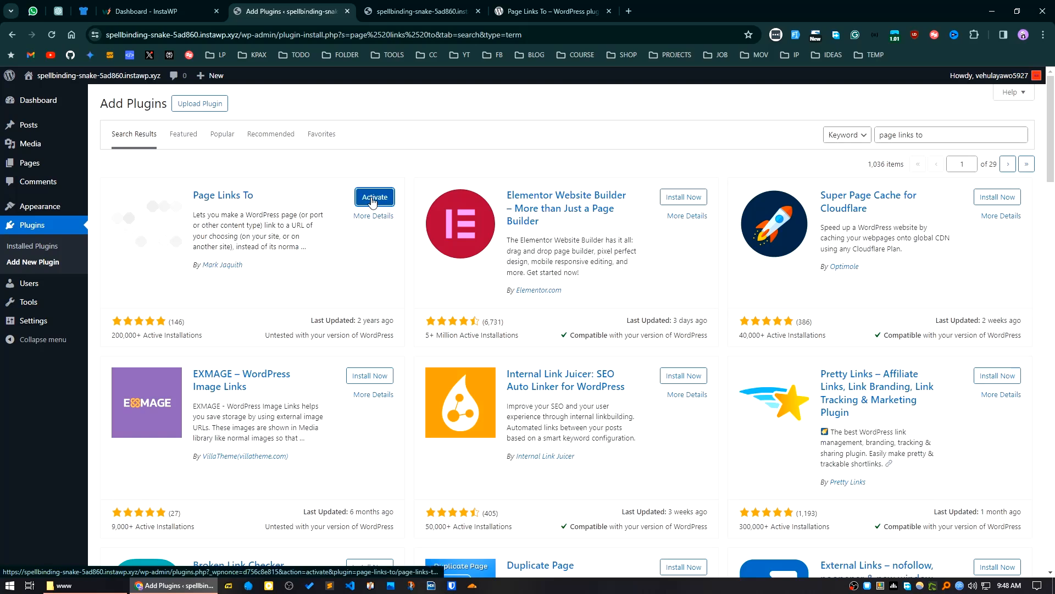
left_click(373, 200)
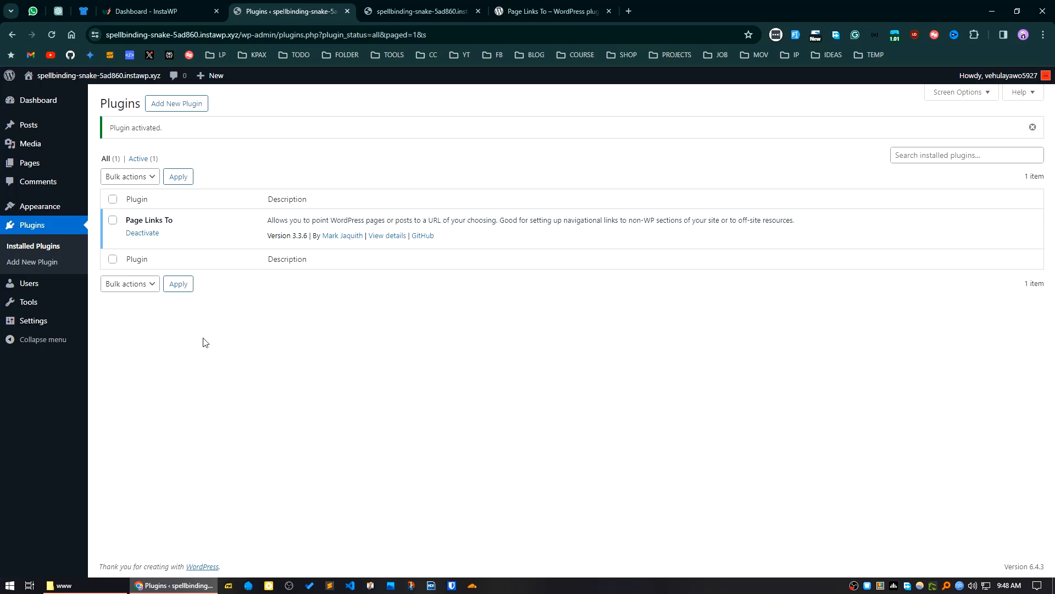
From the list of all posts, open the published "Hello world!" post in a new tab and highlight its title.
left_click(544, 10)
left_click(423, 10)
left_click(312, 10)
mouse_move(30, 128)
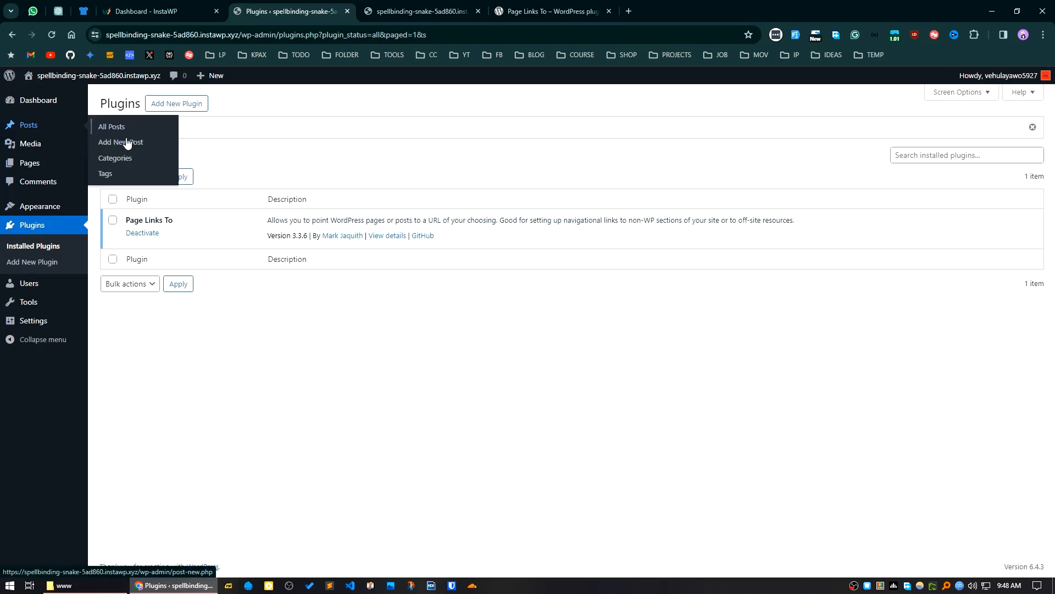
left_click(125, 134)
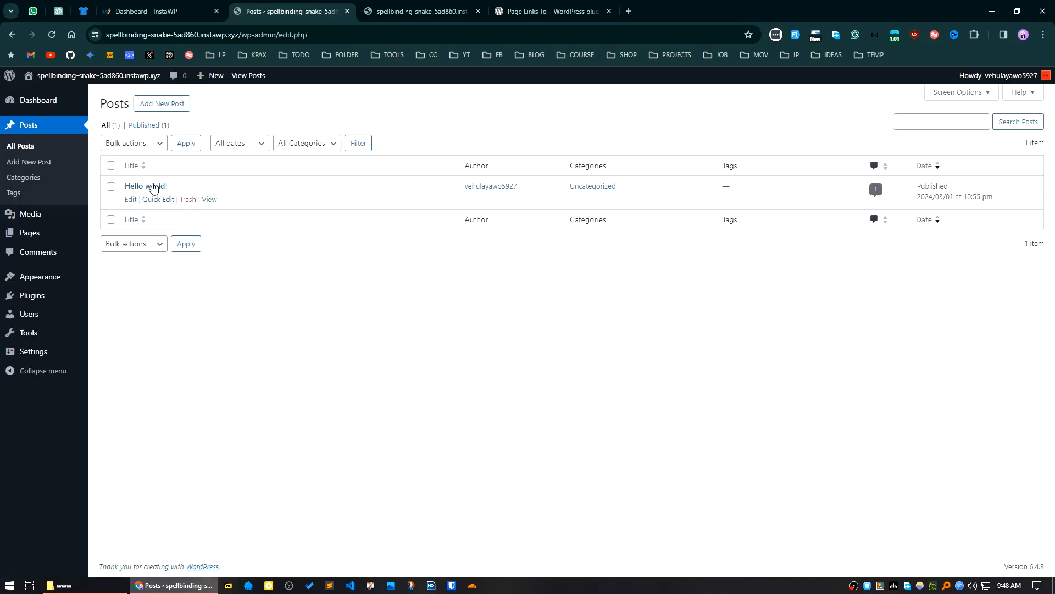
left_click(209, 199, "ctrl")
left_click(431, 8)
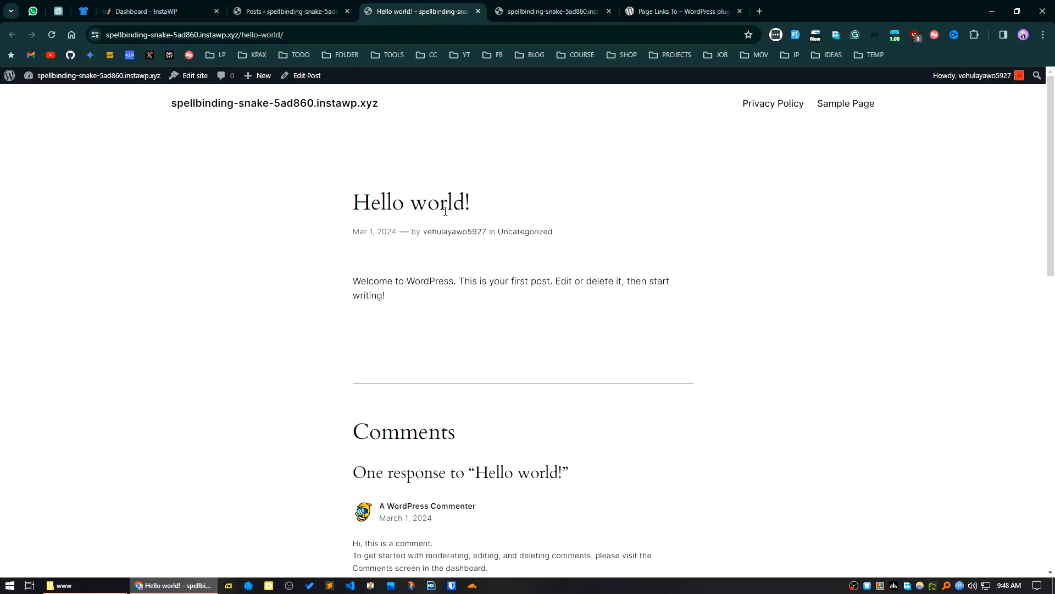
left_click_drag(474, 209, 351, 209)
left_click(499, 209)
left_click_drag(499, 209, 337, 211)
Return to the admin tab and create a new page without a pattern, titled "Home".
left_click(277, 7)
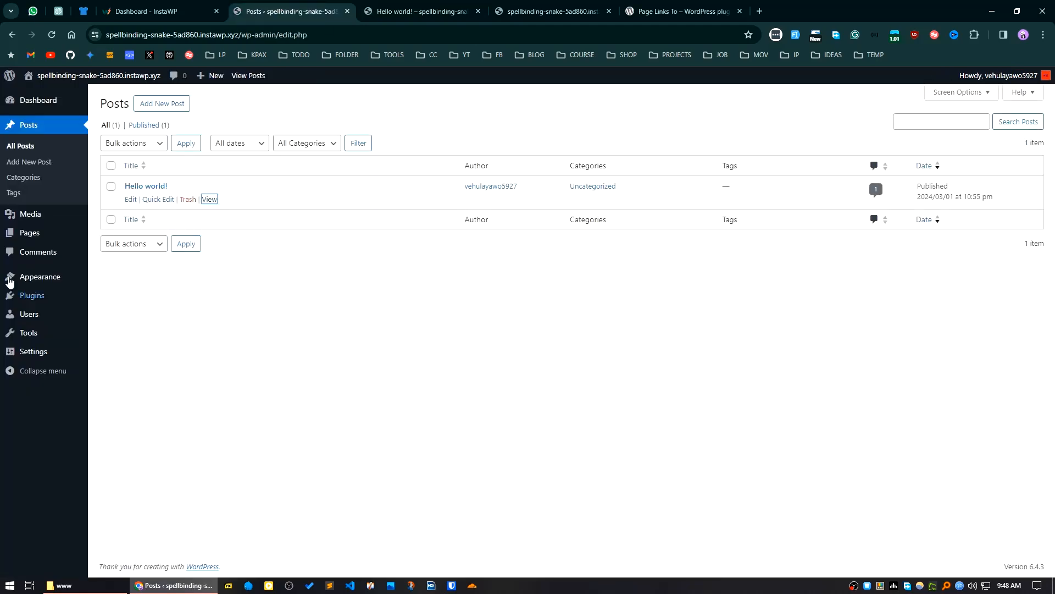
mouse_move(39, 240)
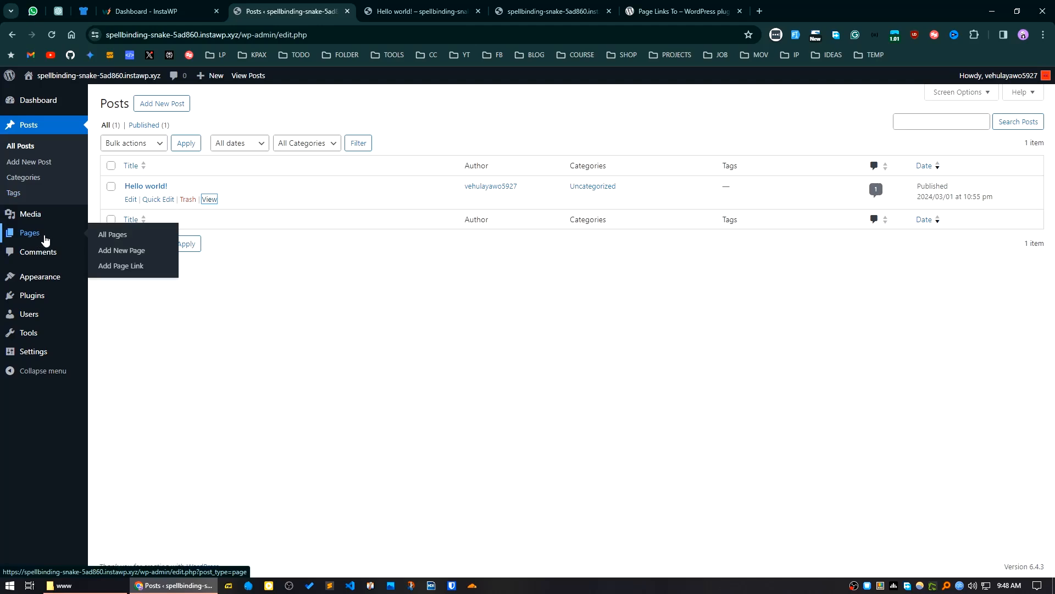
left_click(113, 251)
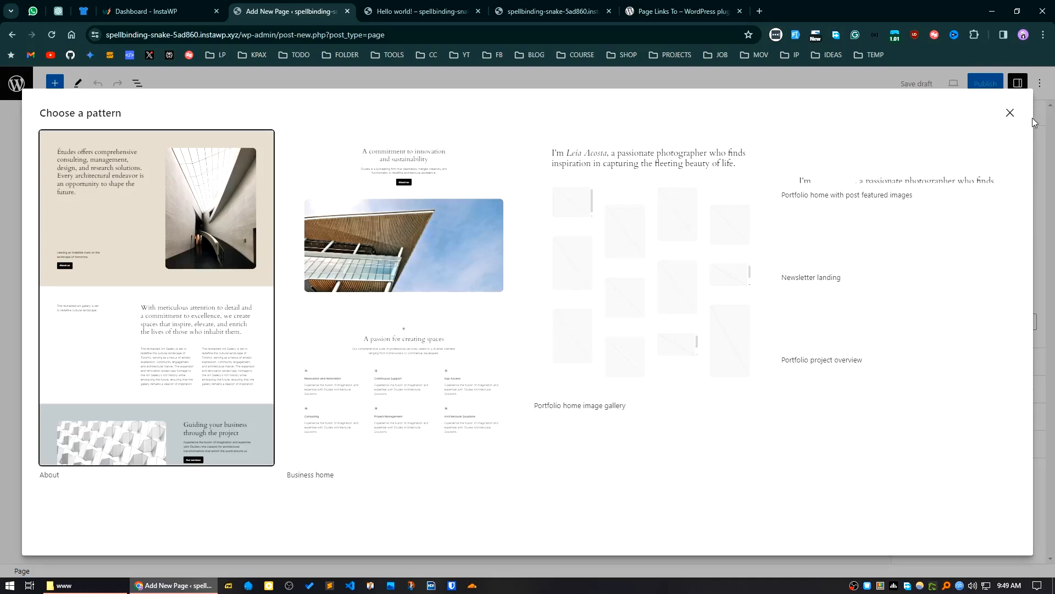
left_click(1009, 114)
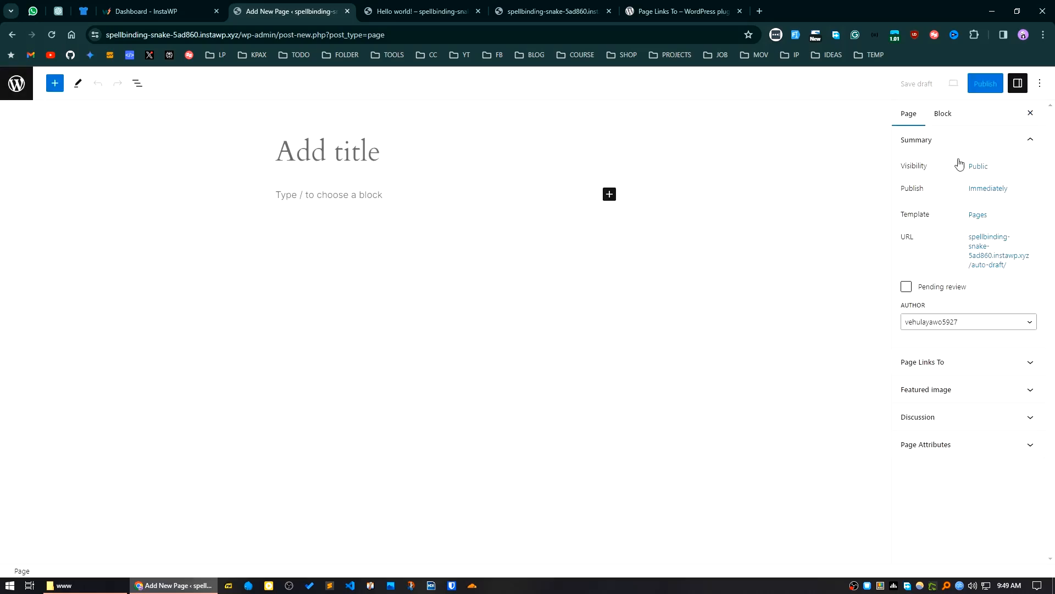
left_click(320, 147)
type("Ho")
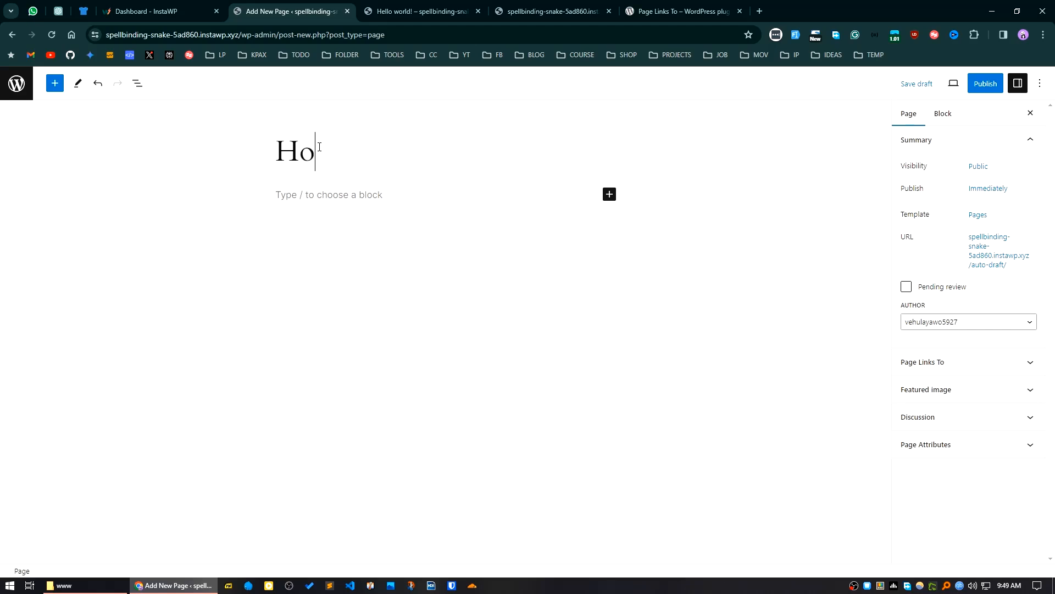
type("me pge")
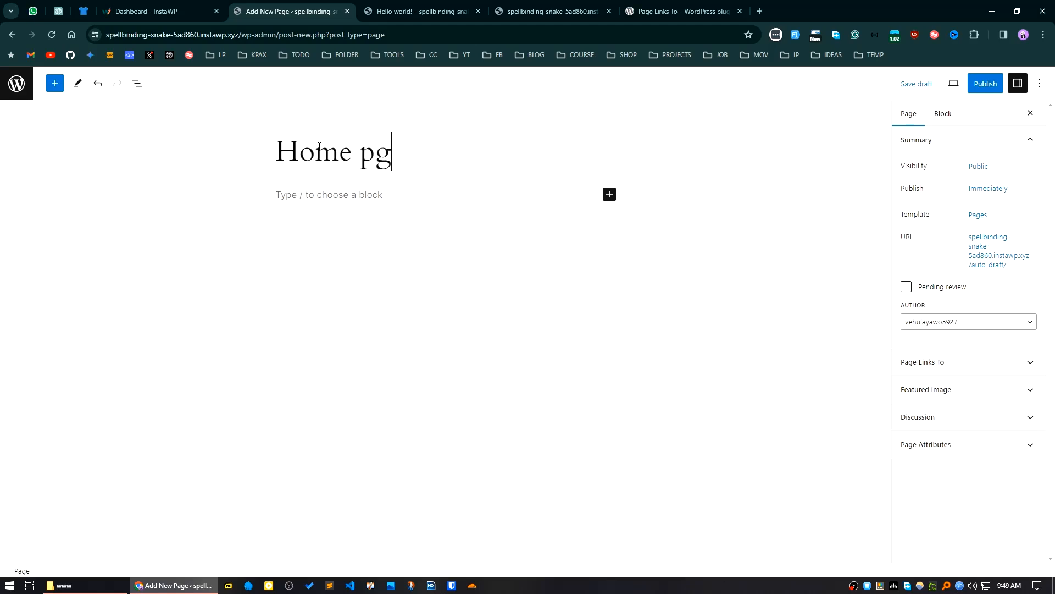
key("BackSpace")
key("BackSpace")
key("BackSpace")
Point the Home page to a custom URL in Page Links To, using the copied address of the "Hello world!" post.
left_click(937, 367)
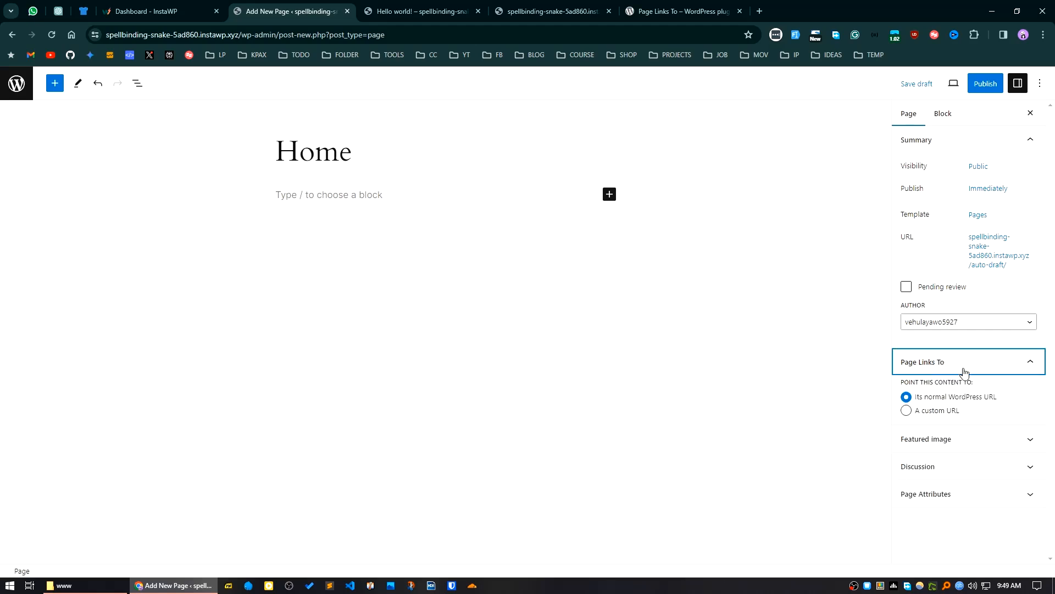
left_click(933, 412)
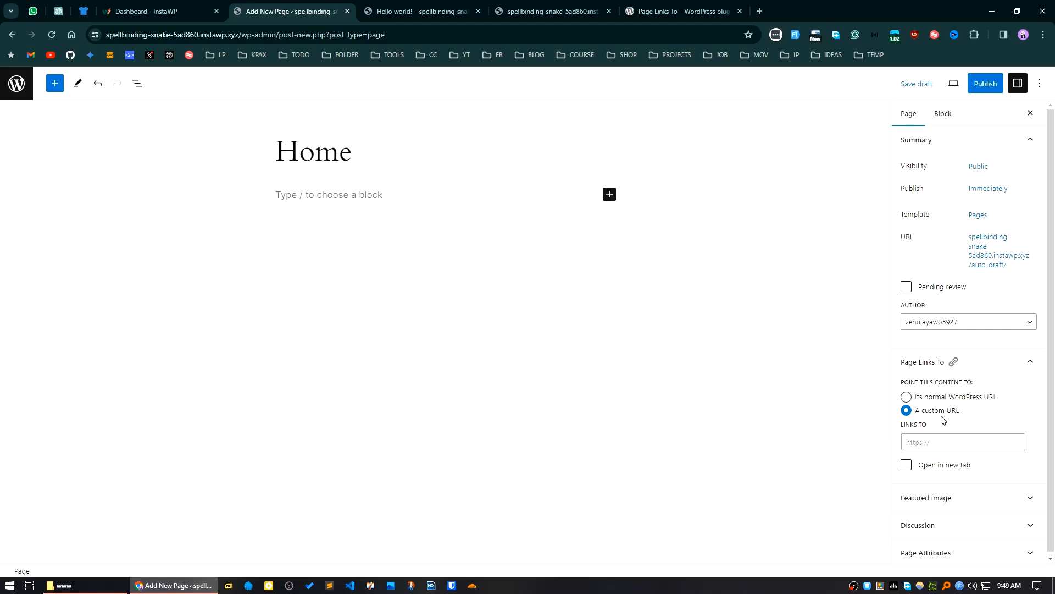
left_click(934, 441)
left_click(389, 7)
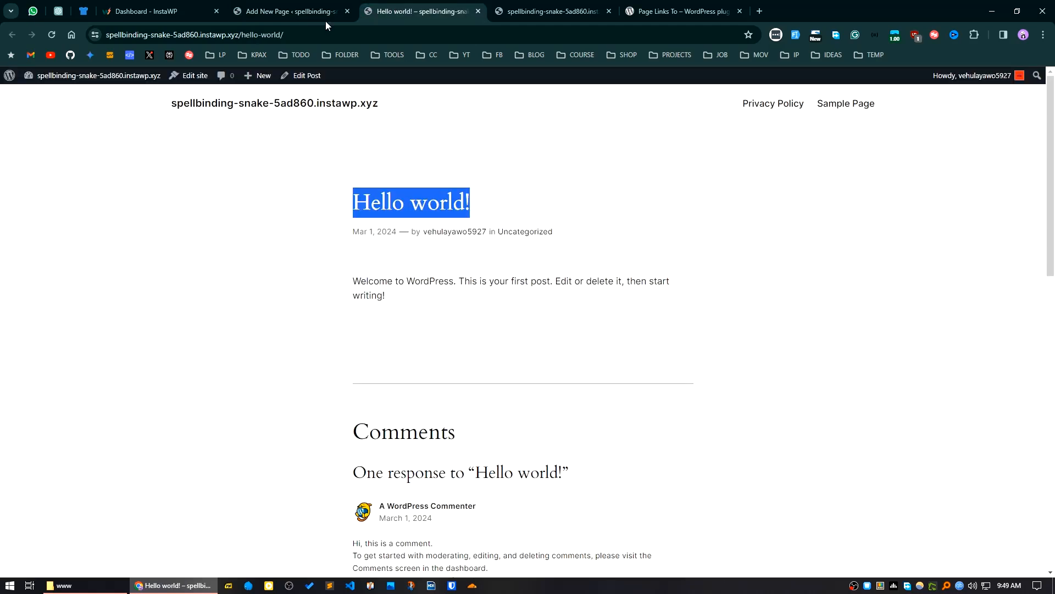
left_click(201, 37)
right_click(202, 38)
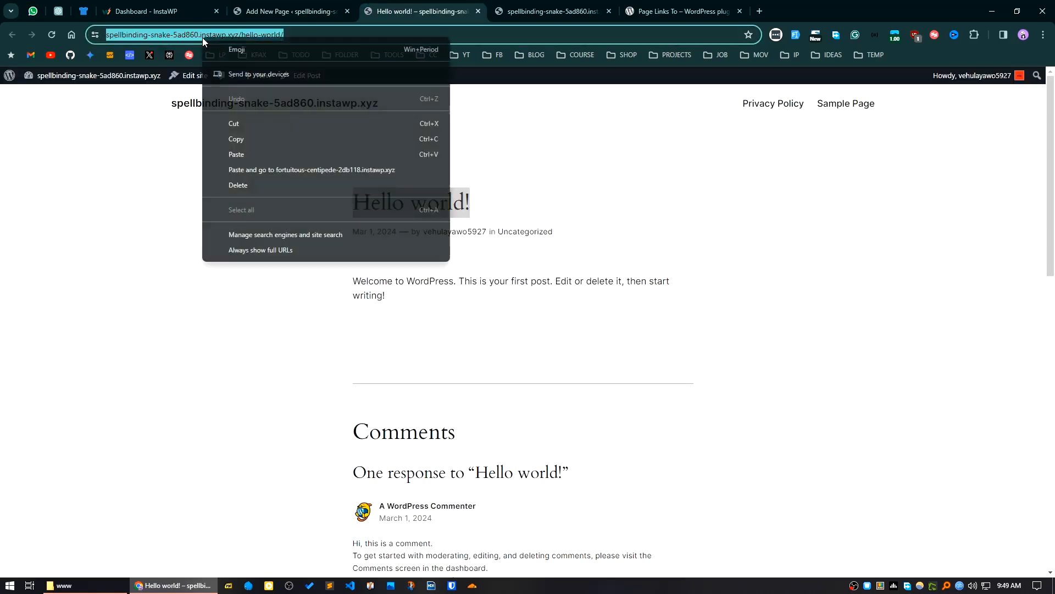
left_click(238, 141)
left_click(330, 27)
left_click(286, 11)
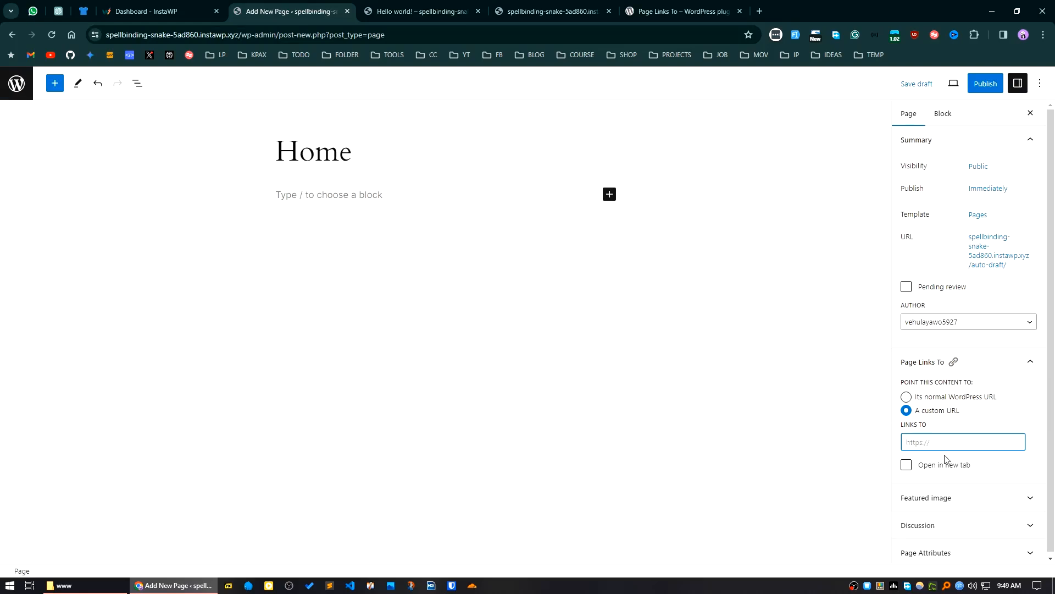
key("ctrl+v")
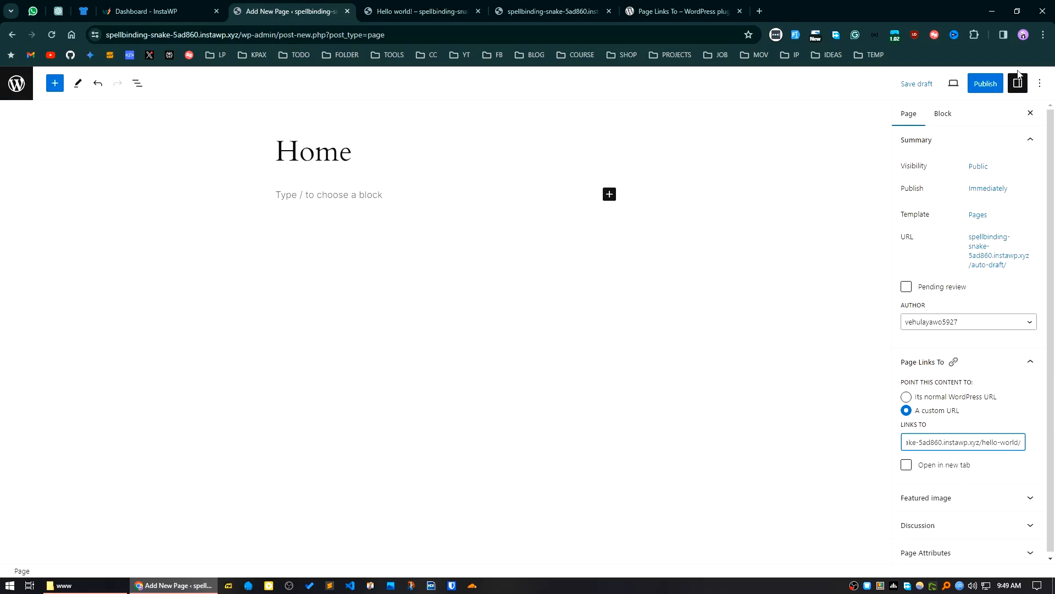
Publish the Home page and return to the pages list.
left_click(985, 83)
left_click(941, 83)
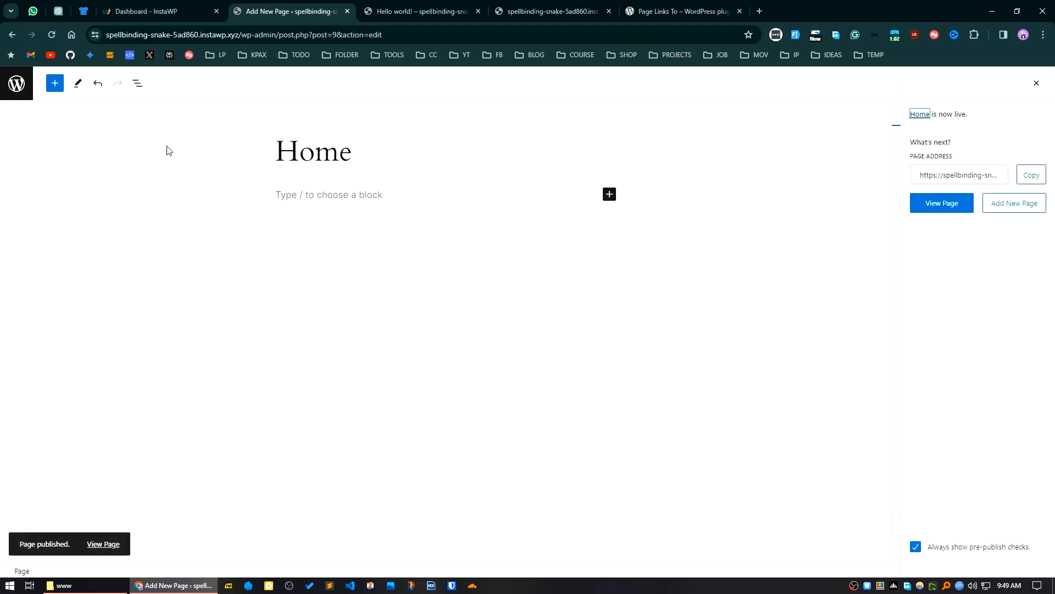
left_click(16, 86)
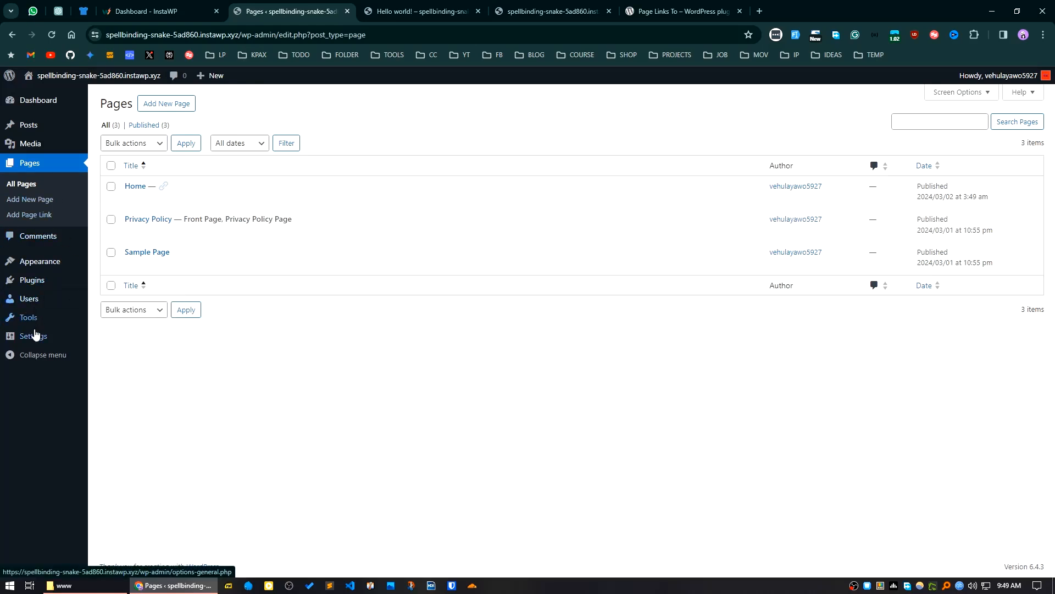
In the Reading settings, set the static homepage to Home and save the changes.
mouse_move(34, 335)
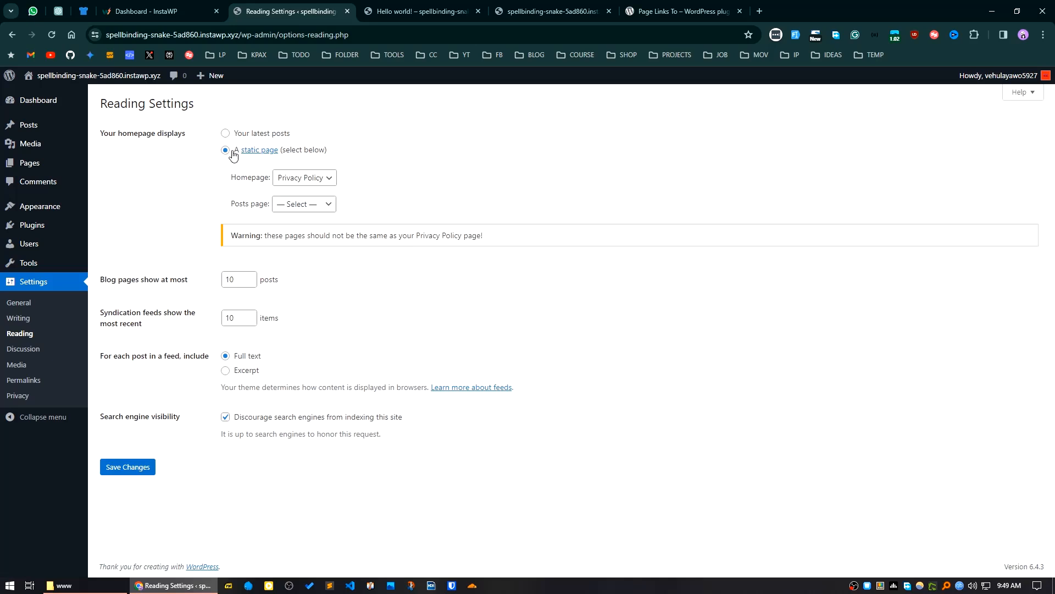
left_click(295, 182)
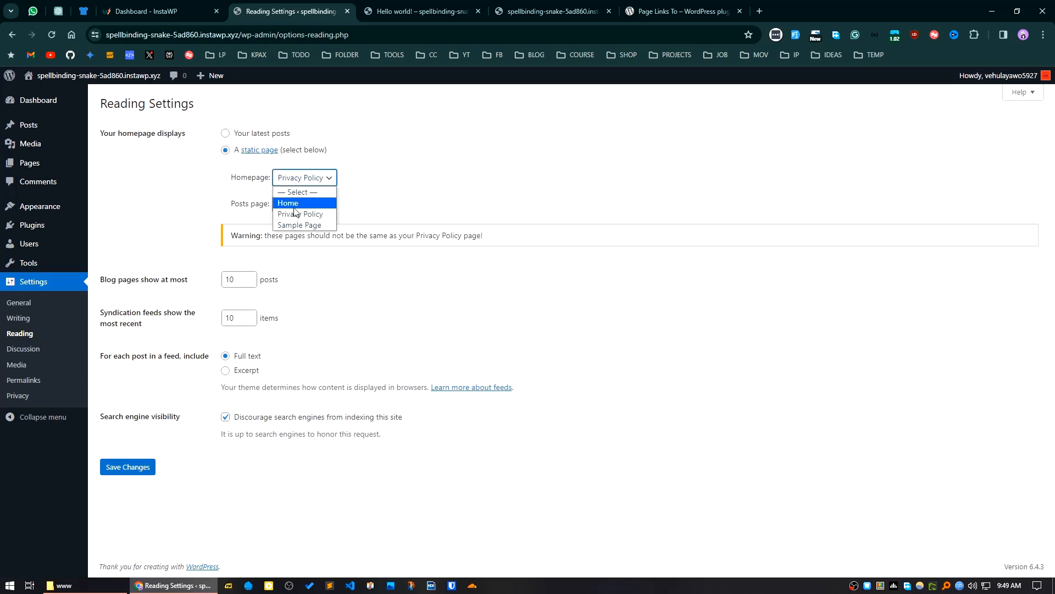
left_click(291, 205)
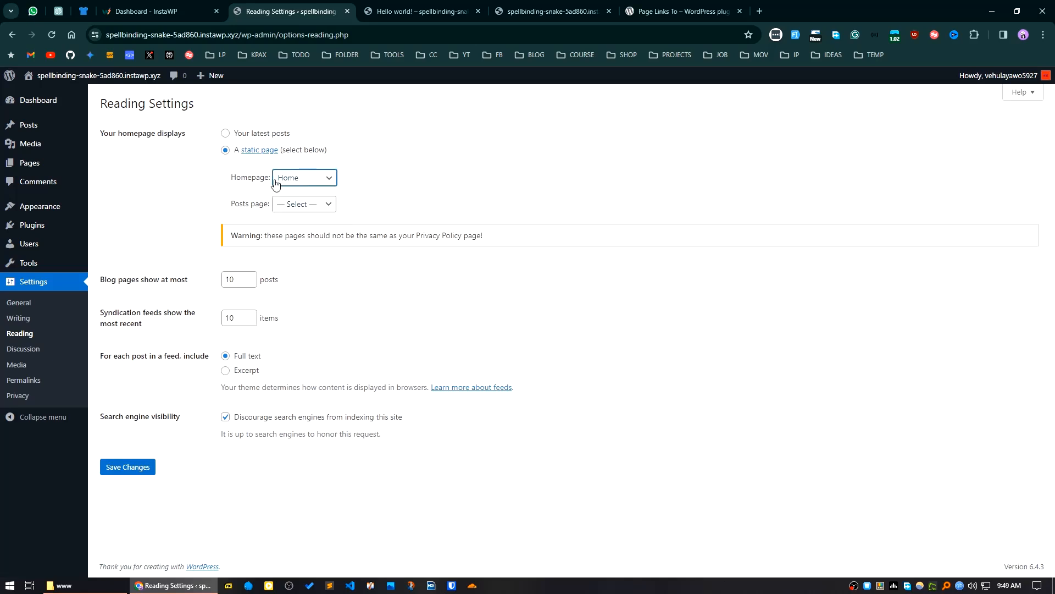
left_click(300, 181)
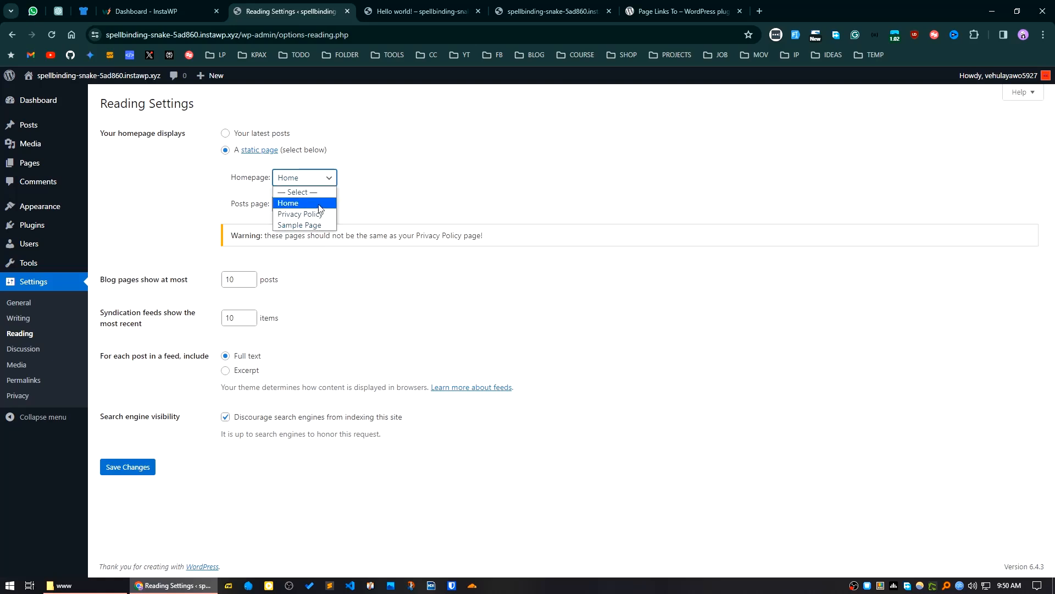
left_click(365, 190)
left_click(137, 468)
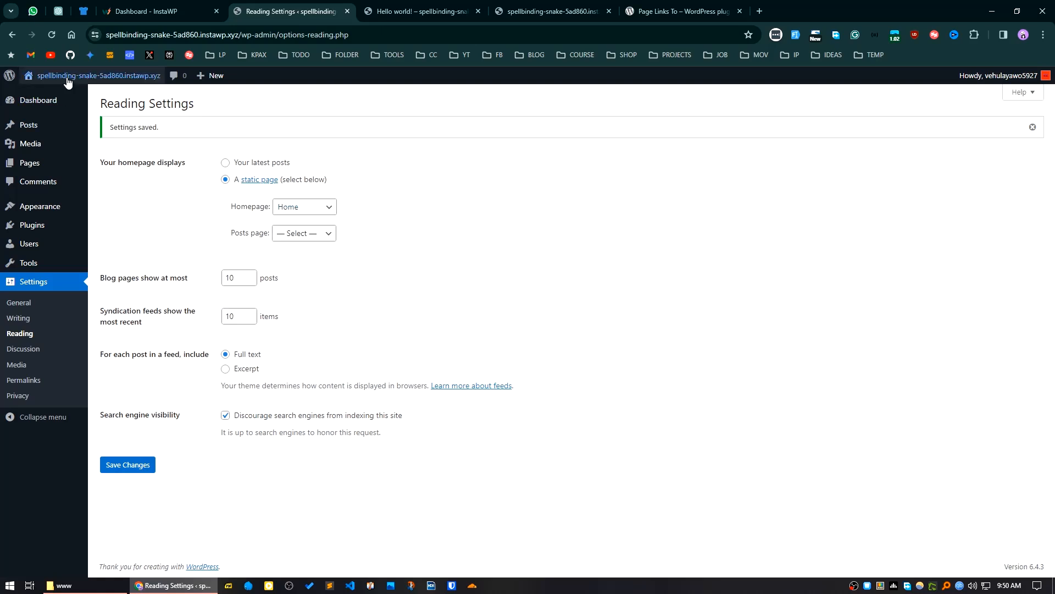
Visit the site's front page in a new tab and check which content and address it leads to.
mouse_move(67, 80)
left_click(45, 95)
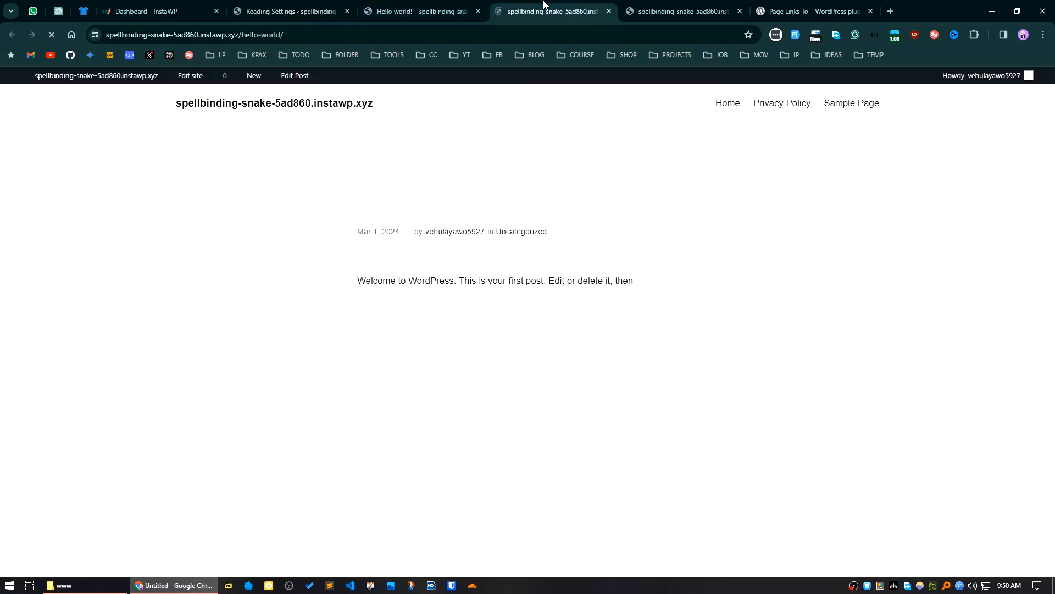
left_click(93, 33)
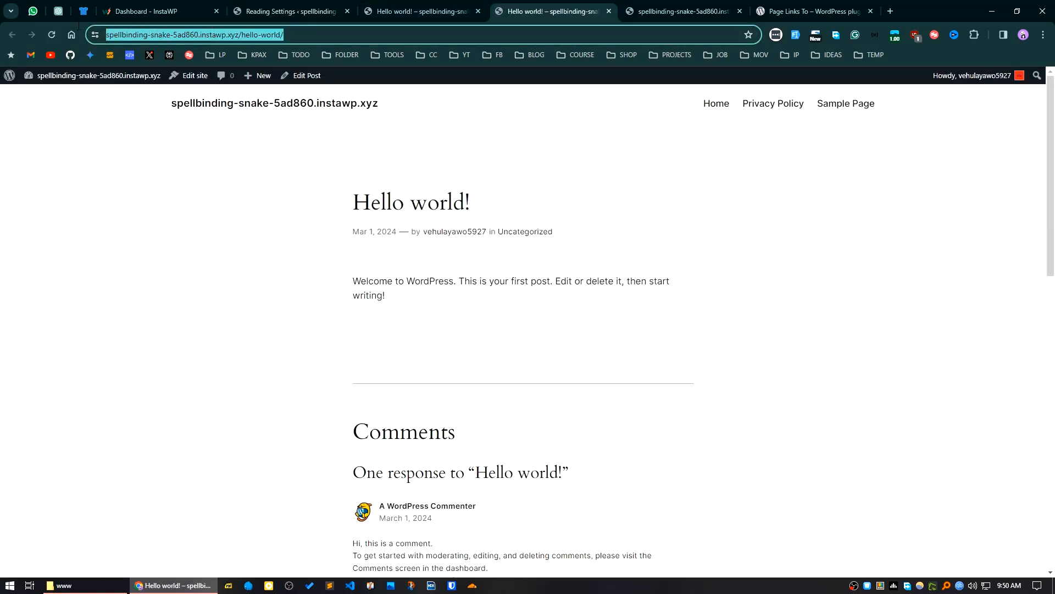
left_click(184, 229)
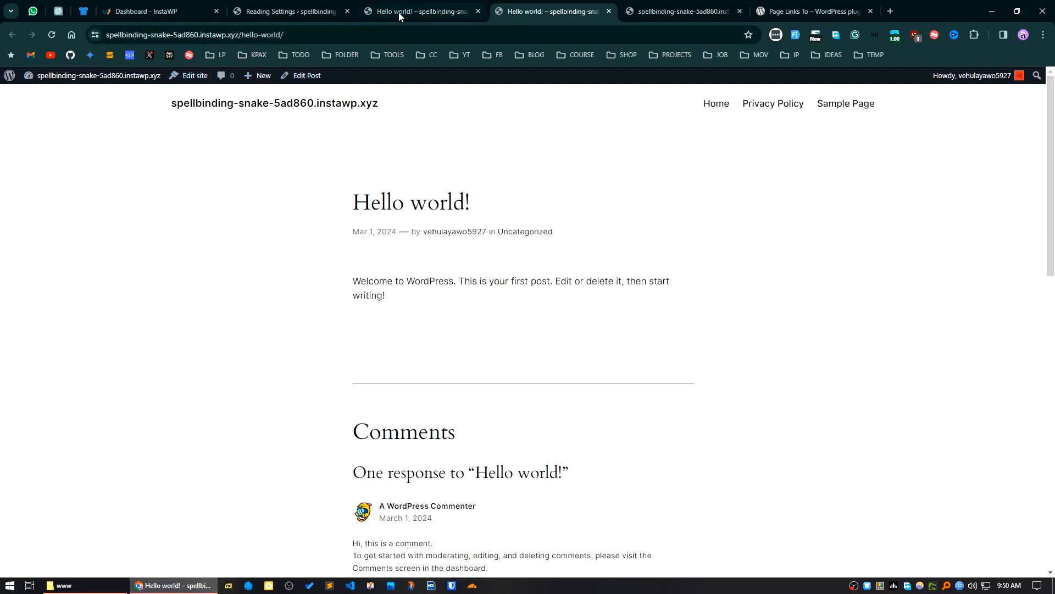
Switch to the Page Links To plugin page on wordpress.org to view its description.
left_click(288, 7)
left_click(813, 11)
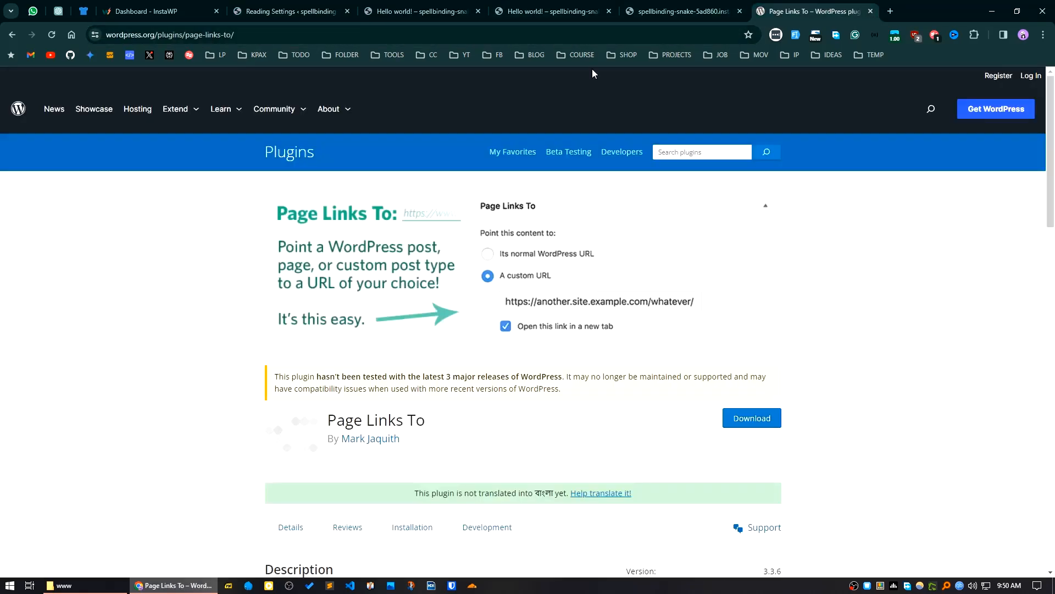